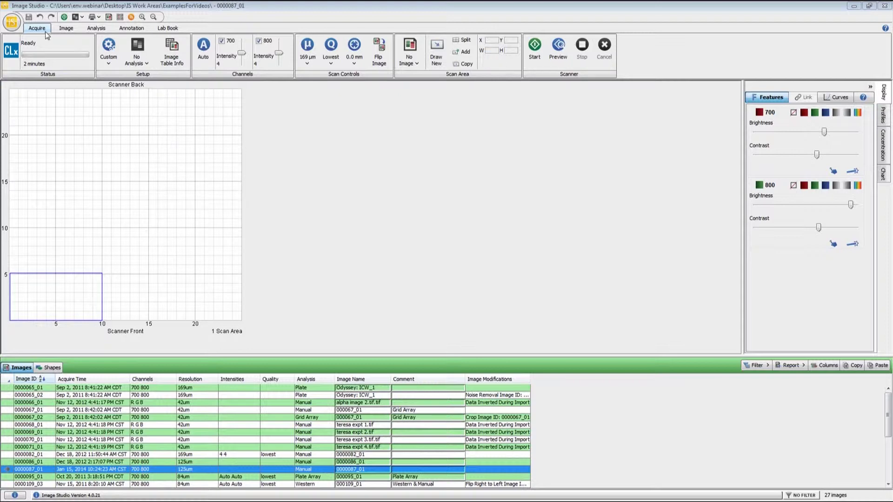
Apply the Membrane scan preset and set the post-scan Western analysis to No Analysis
left_click(113, 61)
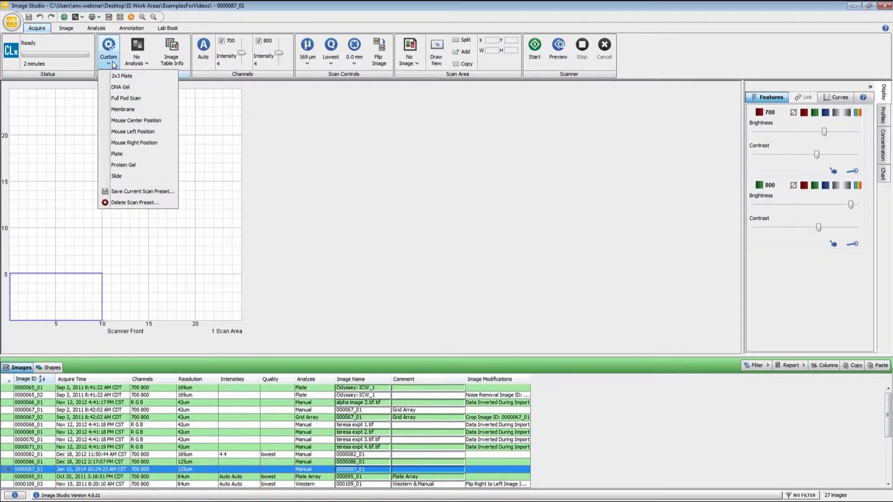
left_click(140, 111)
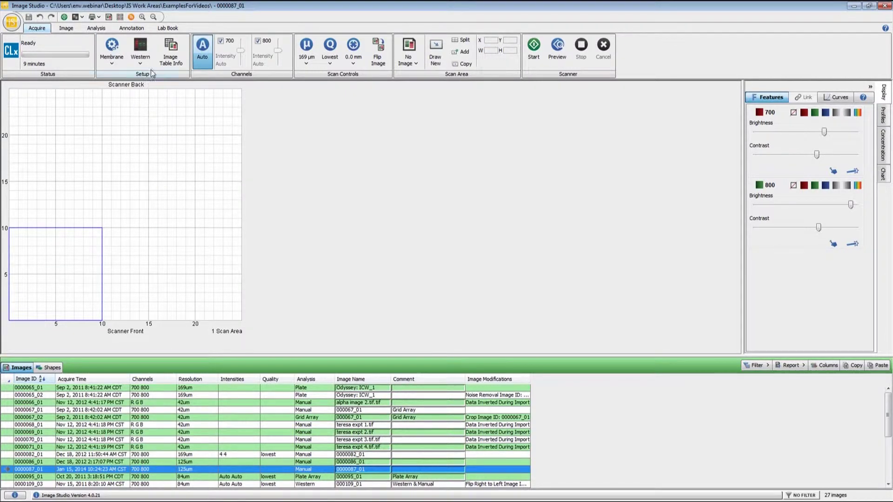
left_click(144, 59)
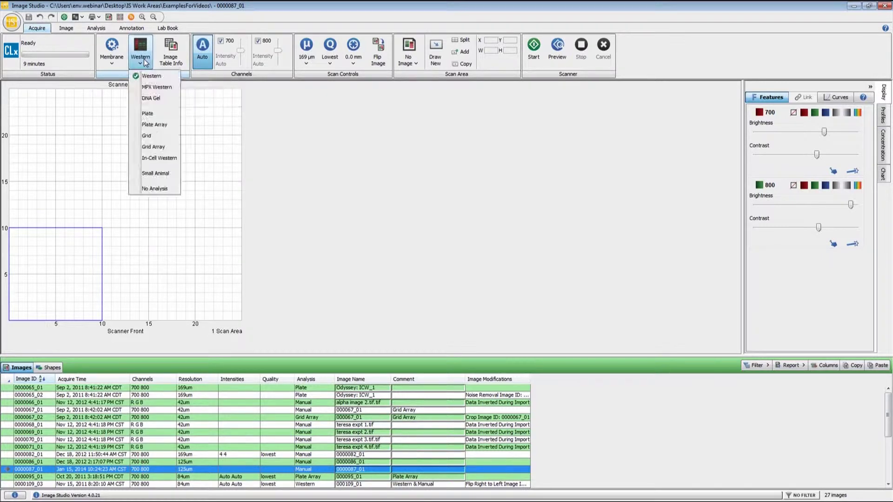
left_click(156, 189)
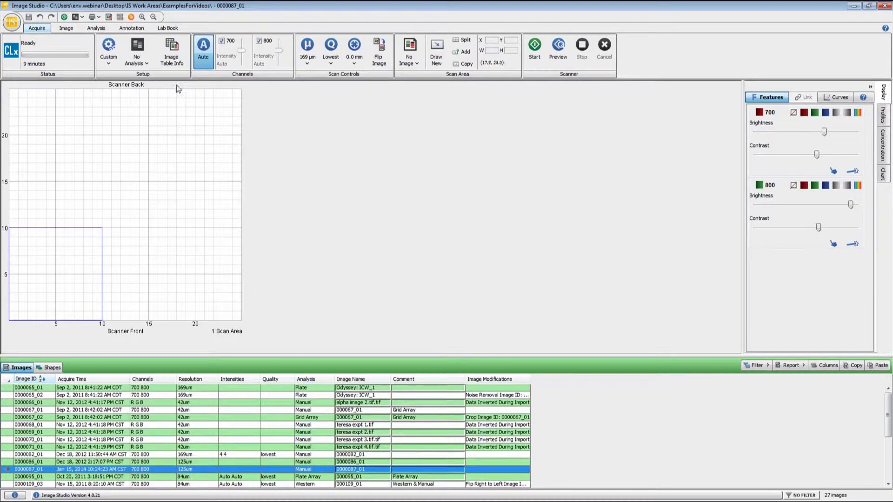
left_click(180, 60)
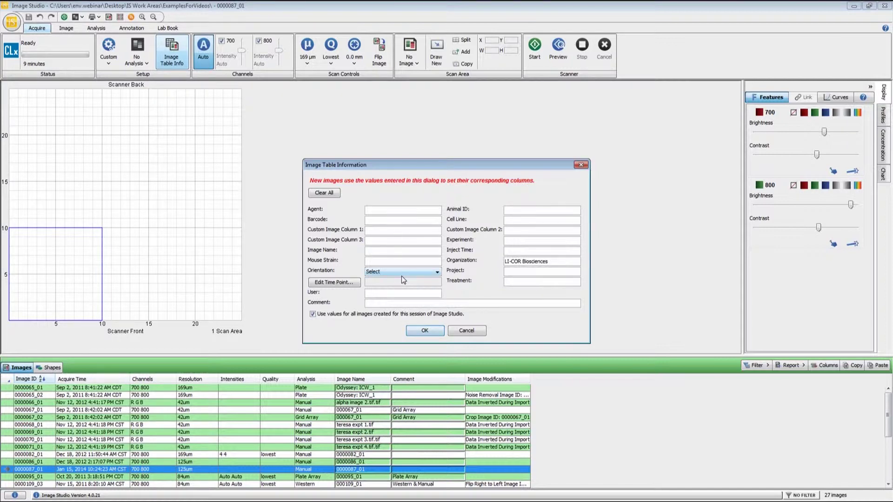
left_click(375, 304)
left_click(473, 330)
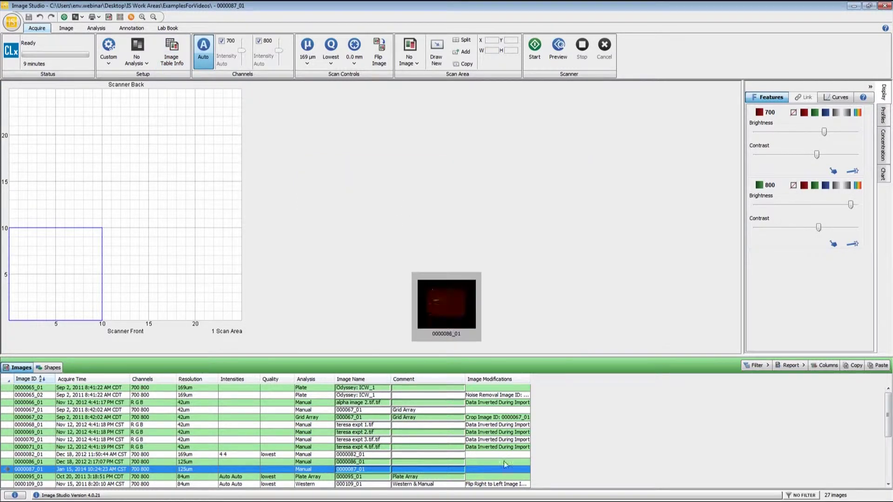
double_click(408, 470)
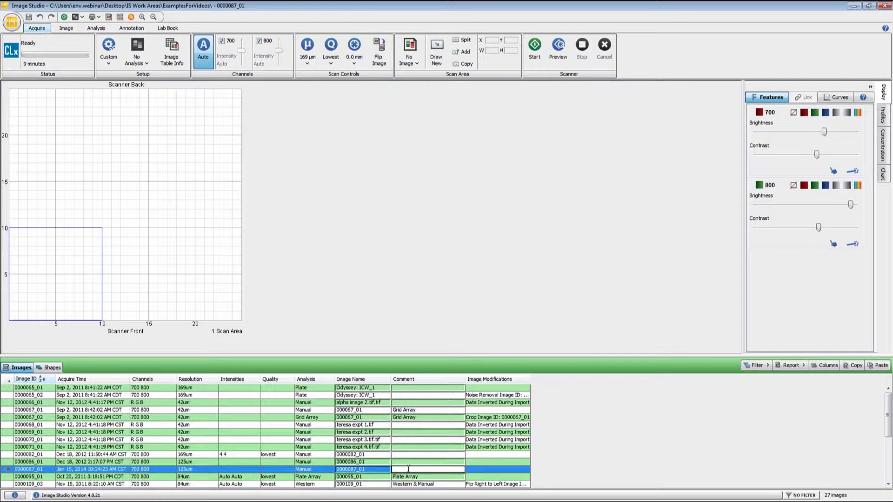
key("Escape")
Turn off Auto intensity and raise both the 700 and 800 channel intensities to 8
left_click(209, 60)
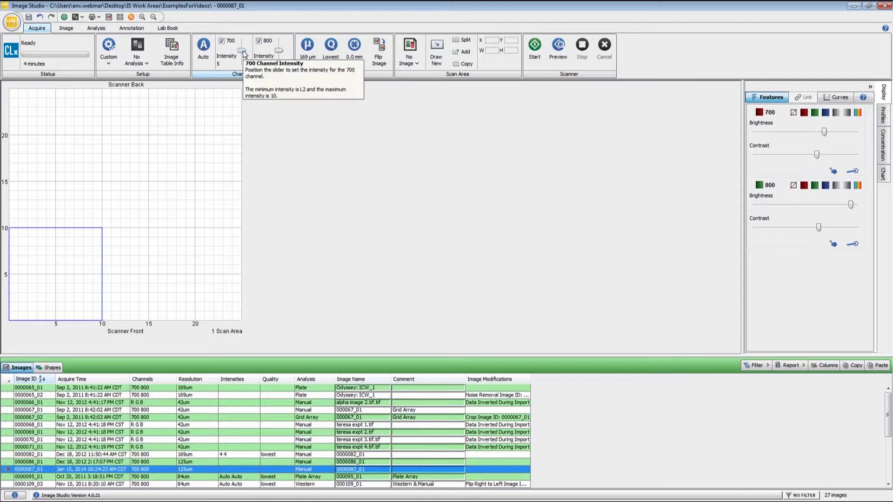
left_click(244, 54)
left_click_drag(244, 54, 279, 53)
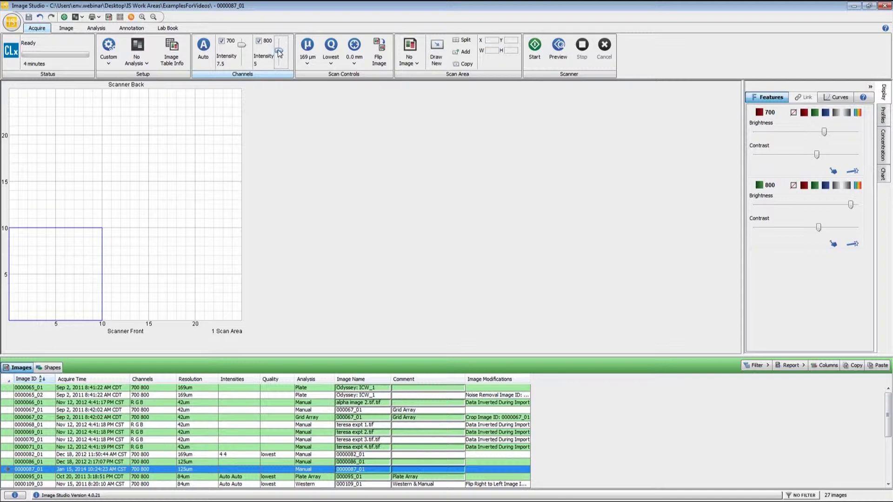
left_click_drag(280, 52, 242, 42)
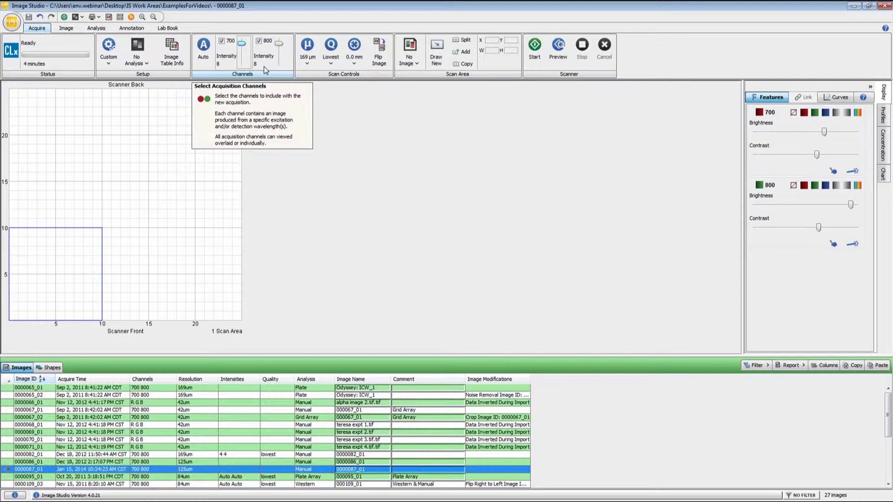
left_click(311, 64)
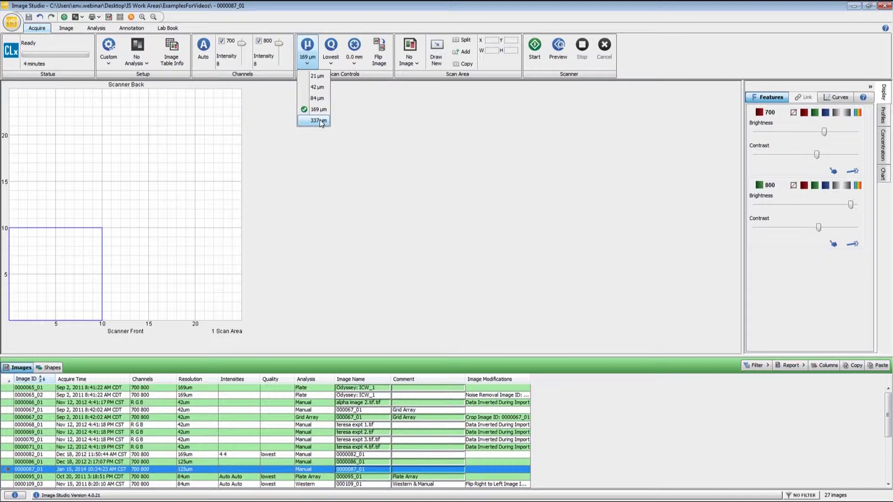
Set the scan resolution to 337 µm and keep quality at Lowest
left_click(319, 120)
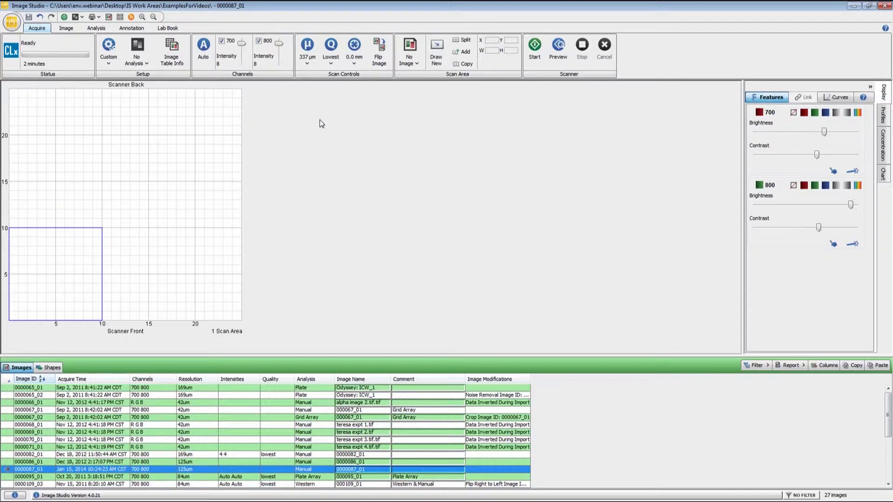
left_click(331, 61)
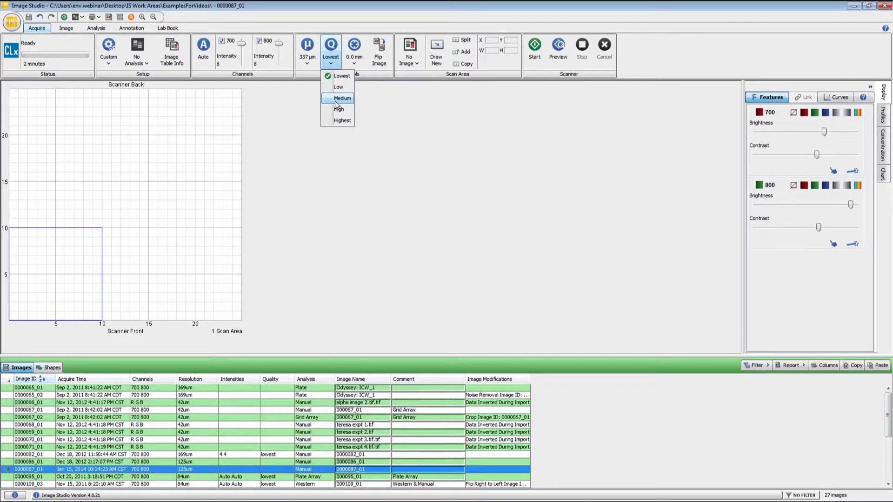
left_click(339, 77)
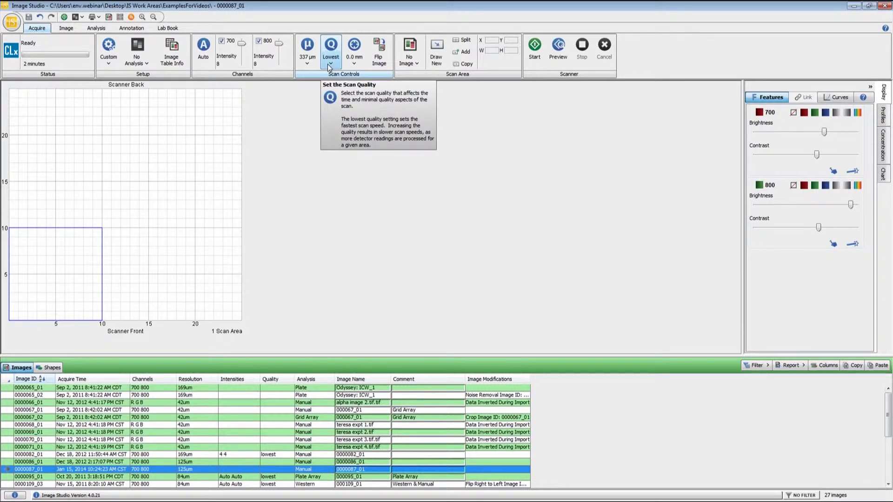
left_click(356, 64)
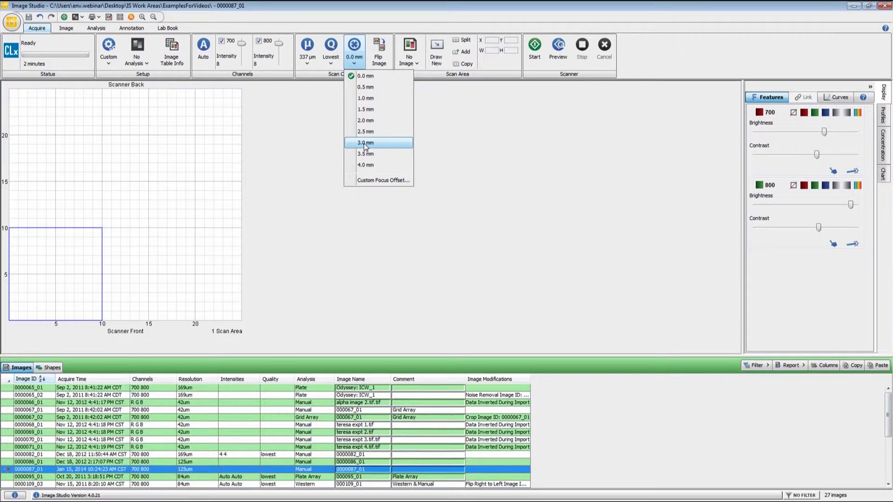
Leave the focus offset at 0.0 mm, for an estimated 2-minute scan
left_click(448, 125)
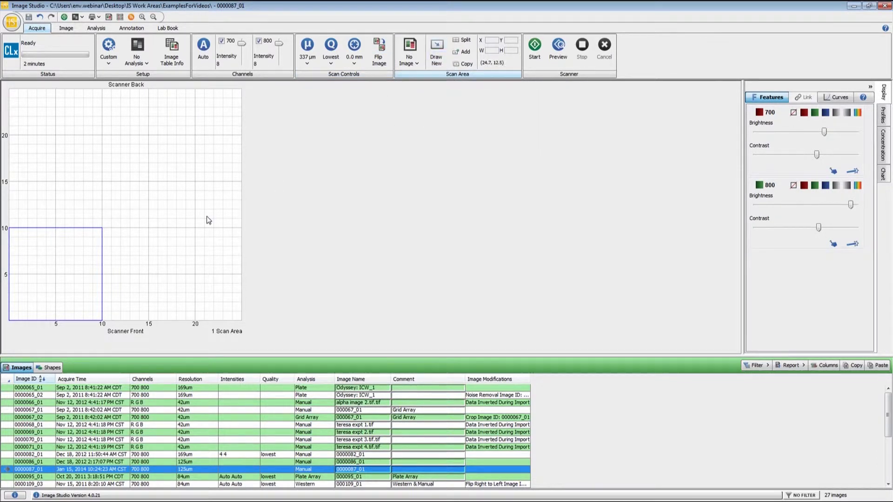
Select the scan area rectangle and start acquiring the membrane scan as image 0000088_01
left_click(49, 246)
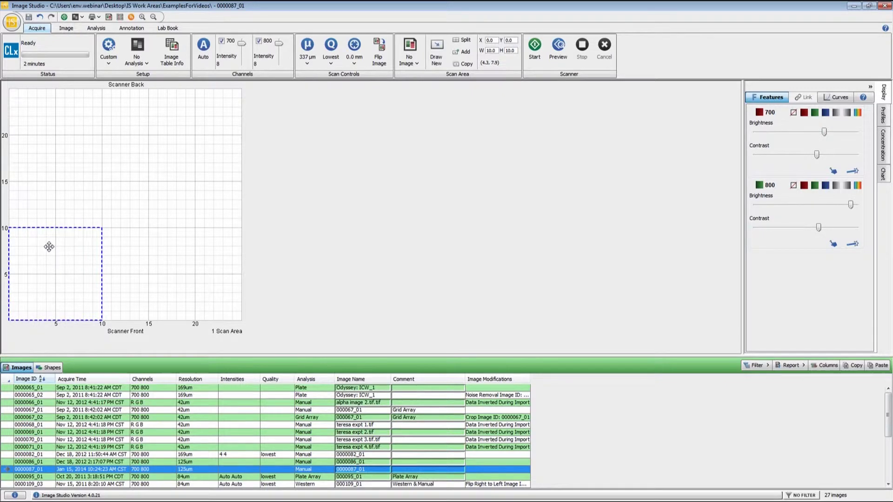
scroll(48, 248, "up", 2)
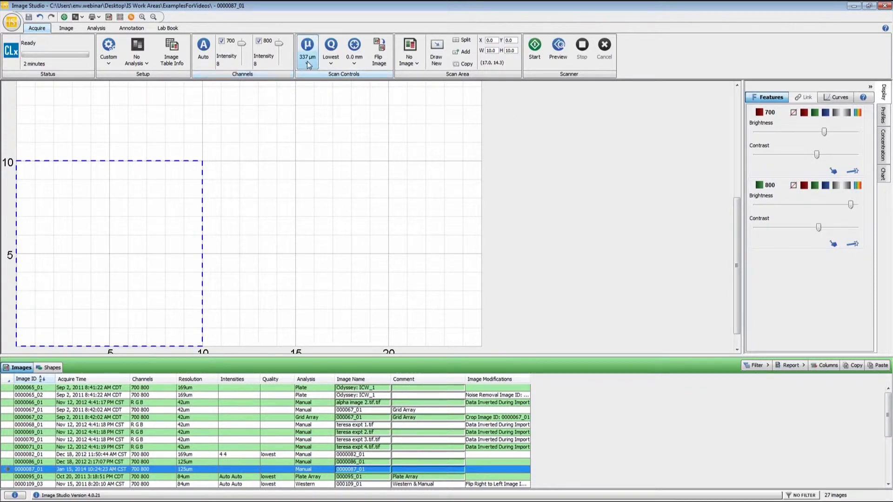
left_click(540, 62)
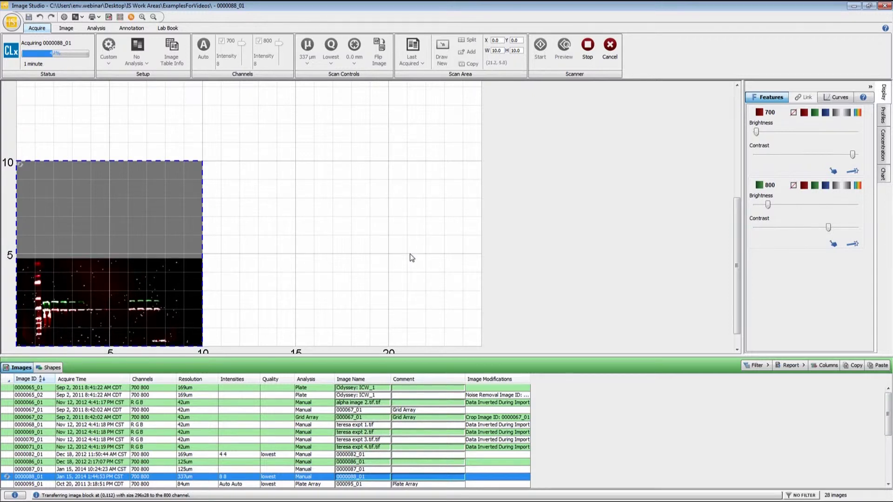
Stop the acquisition and shrink the scan area to 7.1 × 1.6 around the bands
left_click(593, 61)
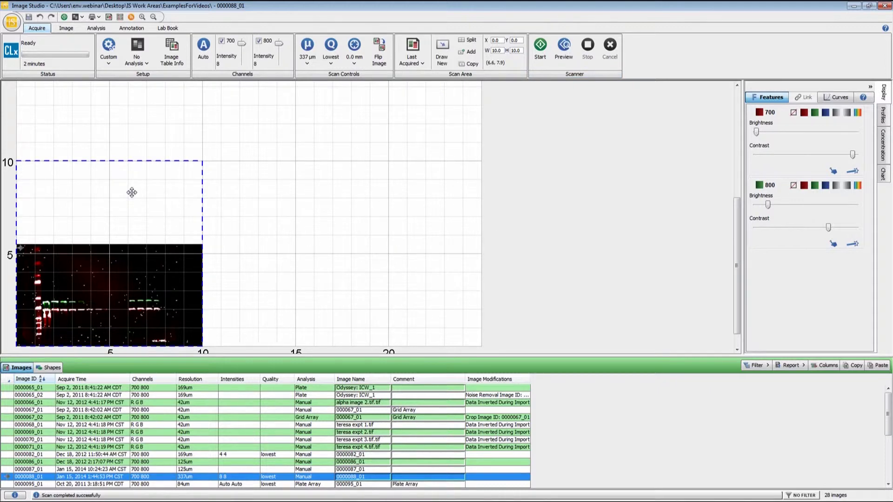
left_click_drag(94, 161, 94, 289)
left_click_drag(96, 346, 98, 323)
left_click_drag(203, 306, 164, 308)
left_click_drag(18, 306, 32, 305)
scroll(91, 317, "up", 3)
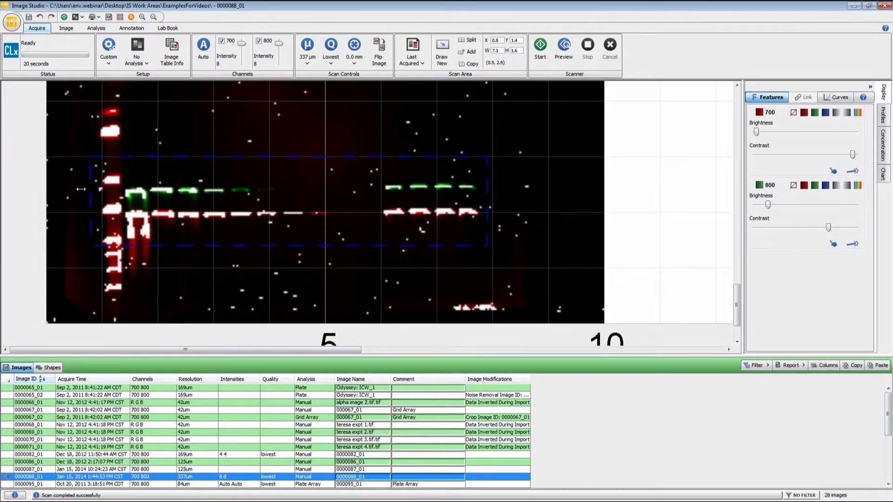
scroll(341, 303, "down", 1)
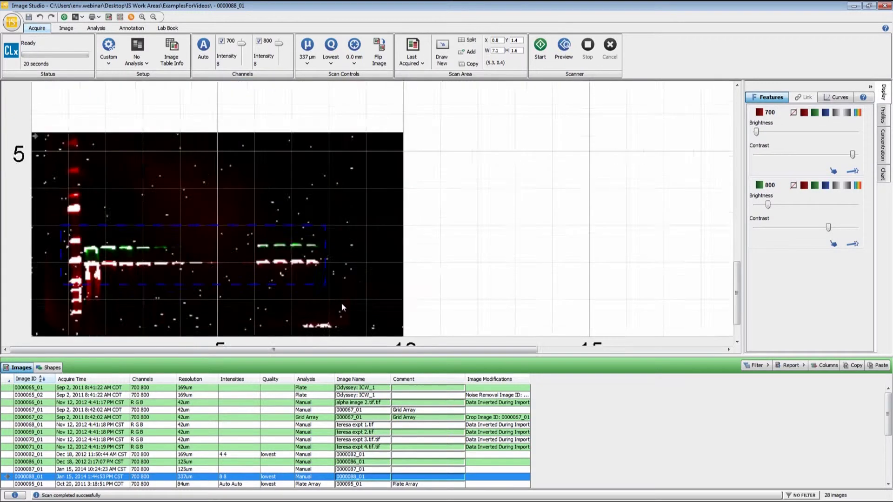
scroll(341, 302, "down", 1)
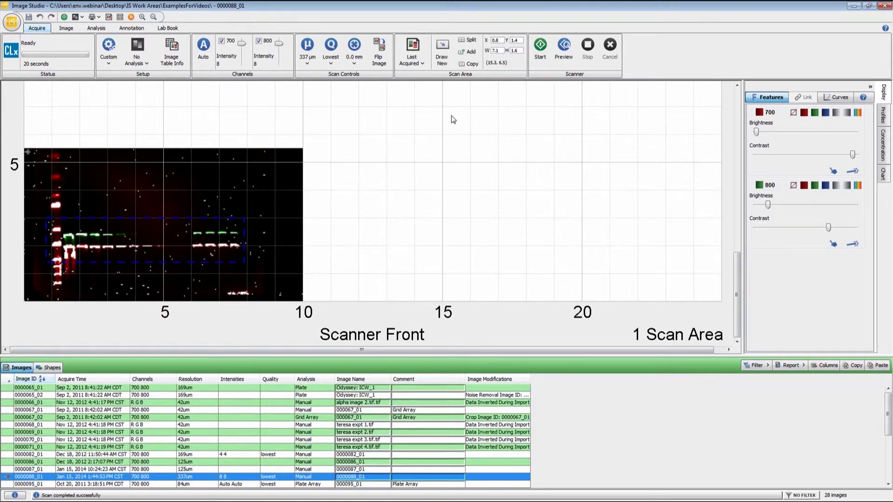
Draw a second scan area right of the blot and enlarge it to 10.5 × 9.7
left_click(470, 54)
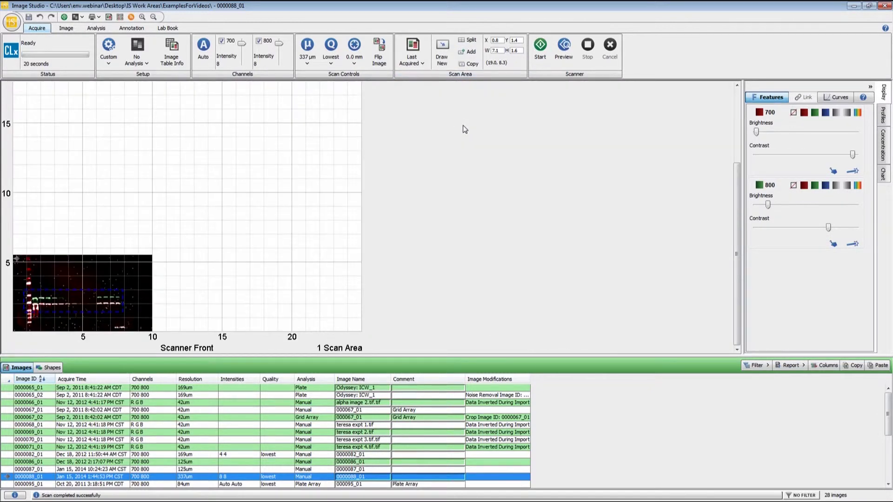
left_click(468, 52)
mouse_move(190, 250)
left_mouse_down()
mouse_move(255, 287)
mouse_move(292, 327)
left_mouse_up()
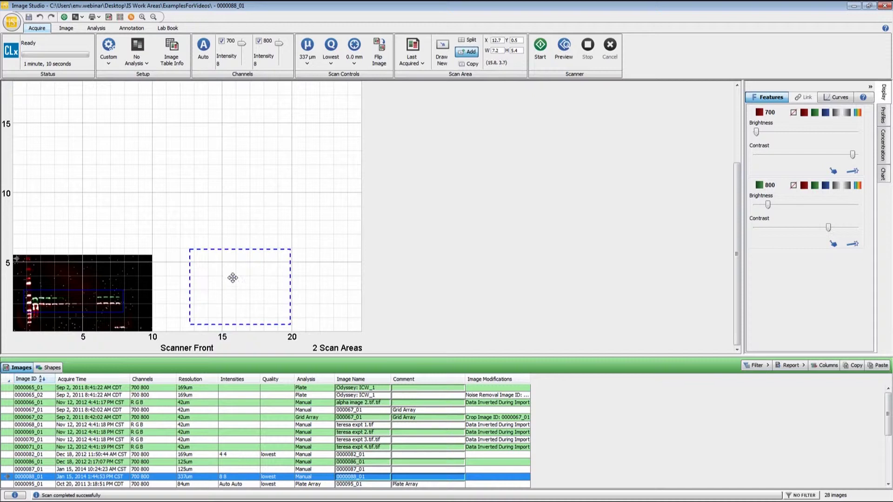
left_click_drag(228, 249, 220, 190)
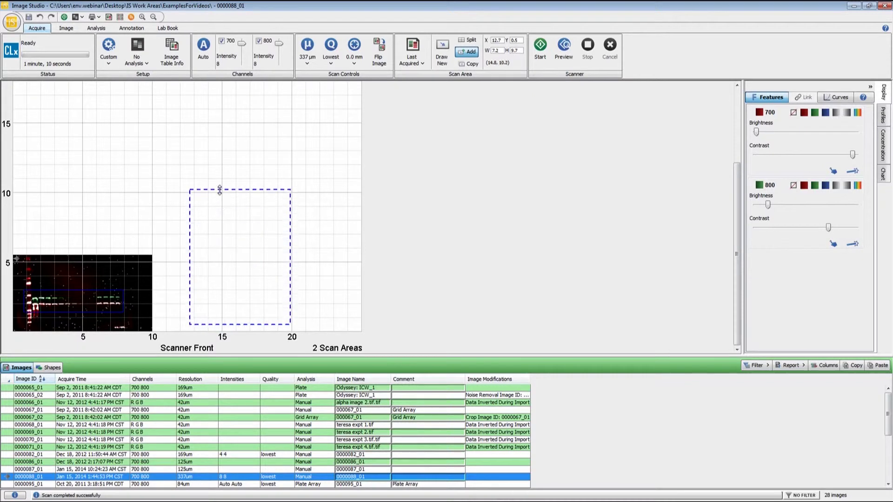
left_click_drag(301, 220, 336, 220)
Split the new scan area into a 2 × 2 grid, then delete the four pieces
left_click(471, 41)
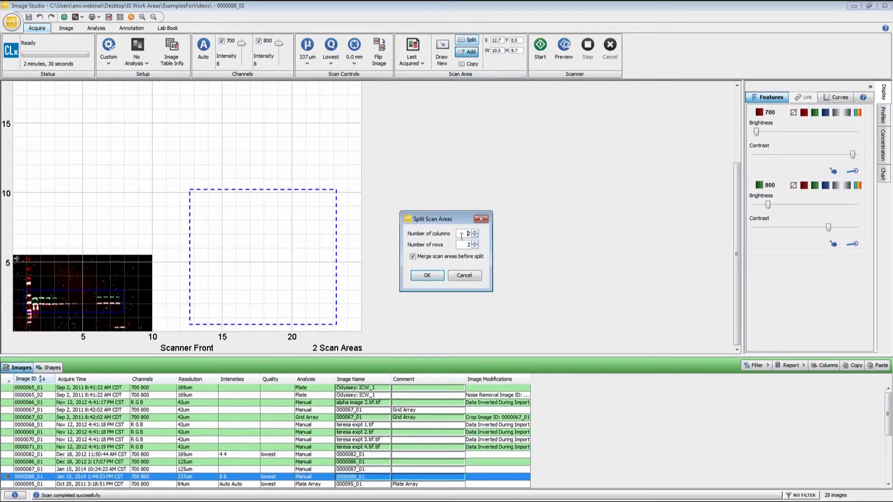
left_click(427, 276)
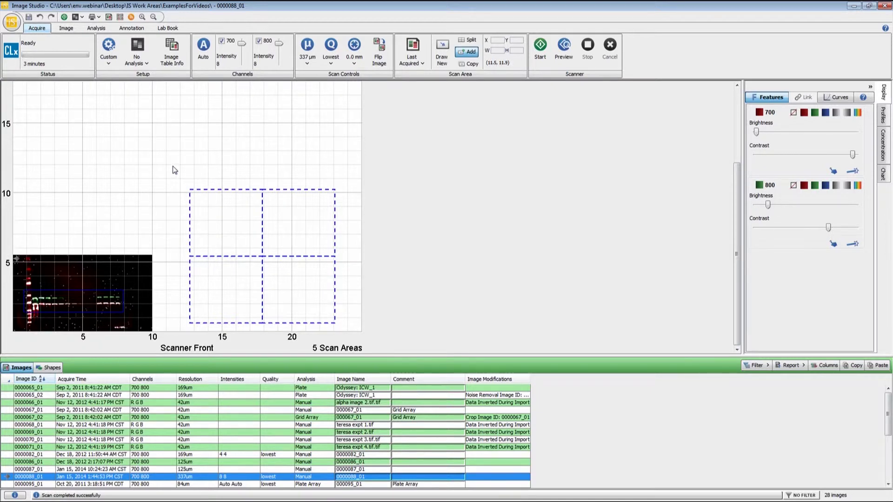
key("Delete")
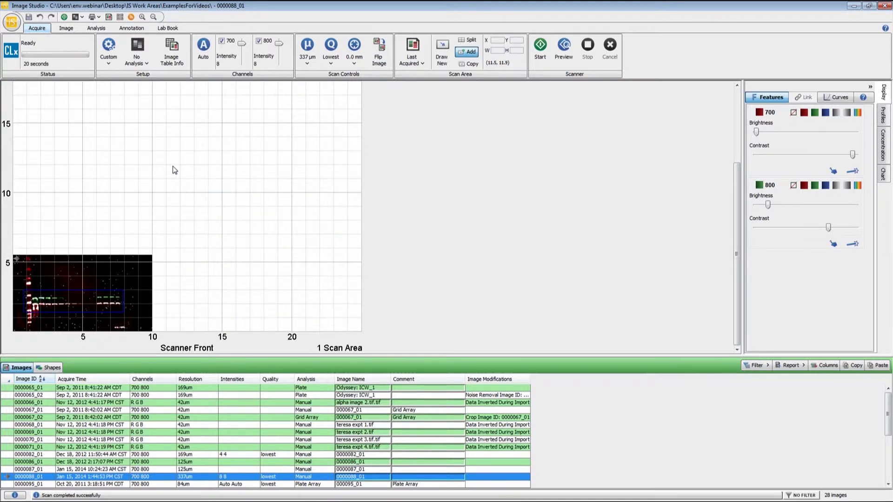
Set channel intensities to Auto and scan the membrane into image 0000089_01
left_click(203, 51)
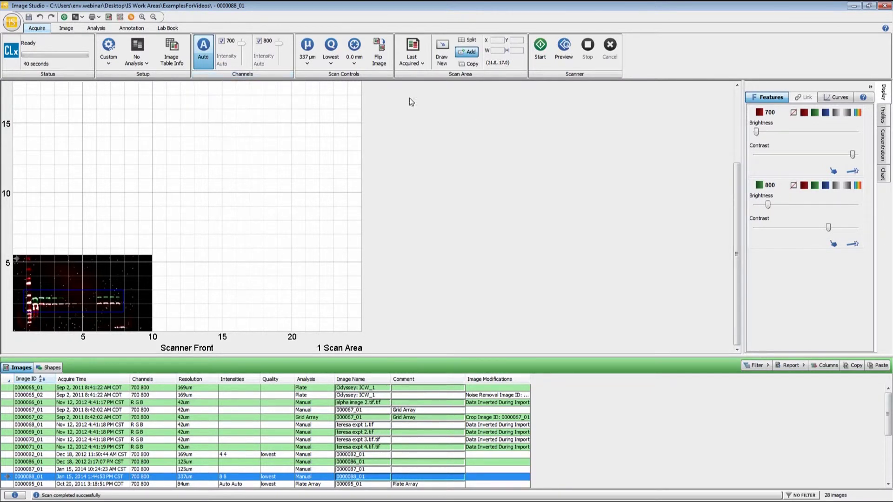
left_click(538, 60)
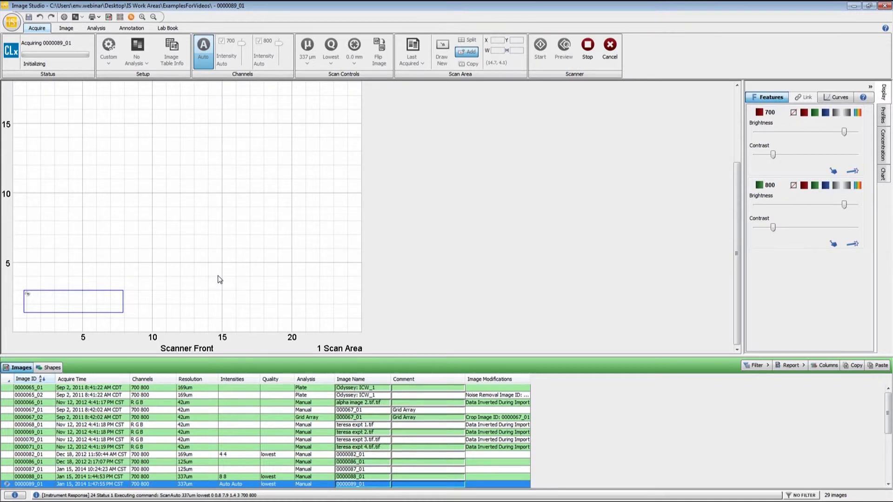
scroll(122, 291, "up", 3)
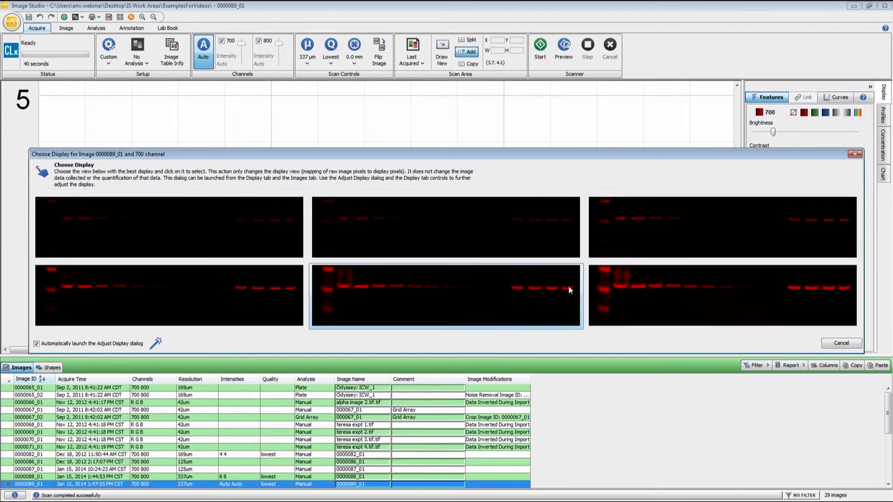
Choose the bottom-left display rendering for the 700 channel of image 0000089_01
left_click(178, 298)
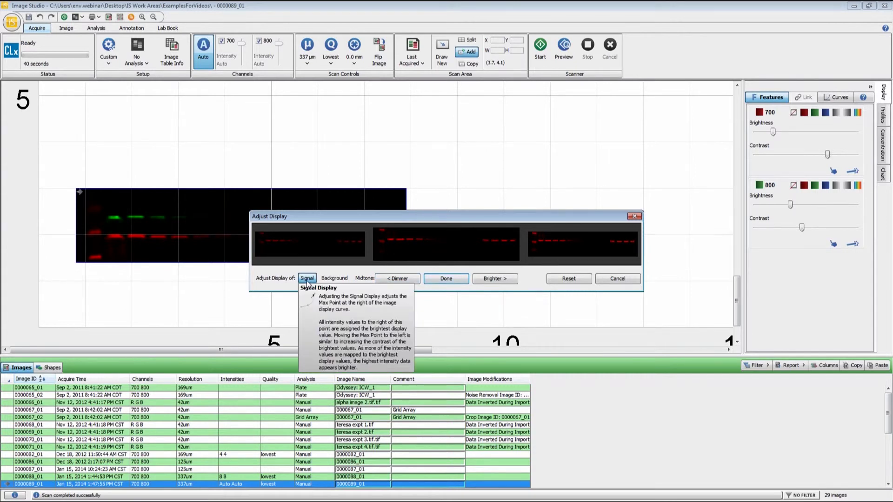
Brighten the 700-channel signal twice, dim its background twice, select Midtones, and finish
left_click(493, 279)
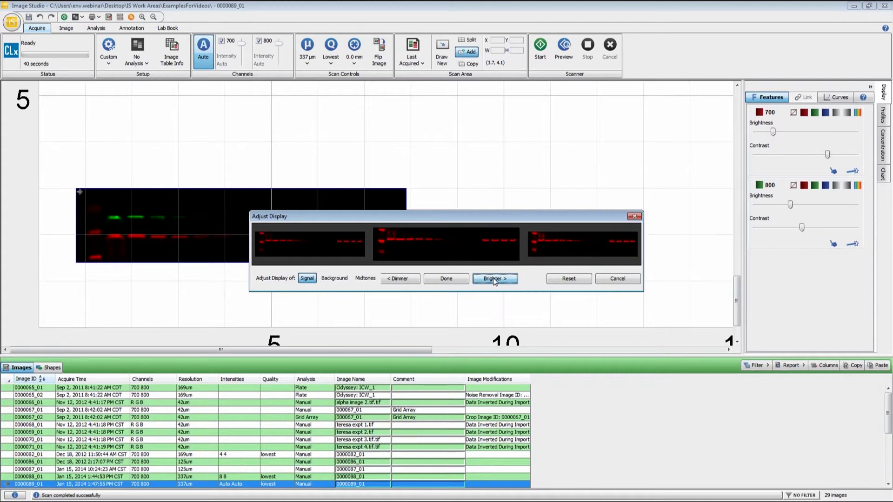
left_click(493, 279)
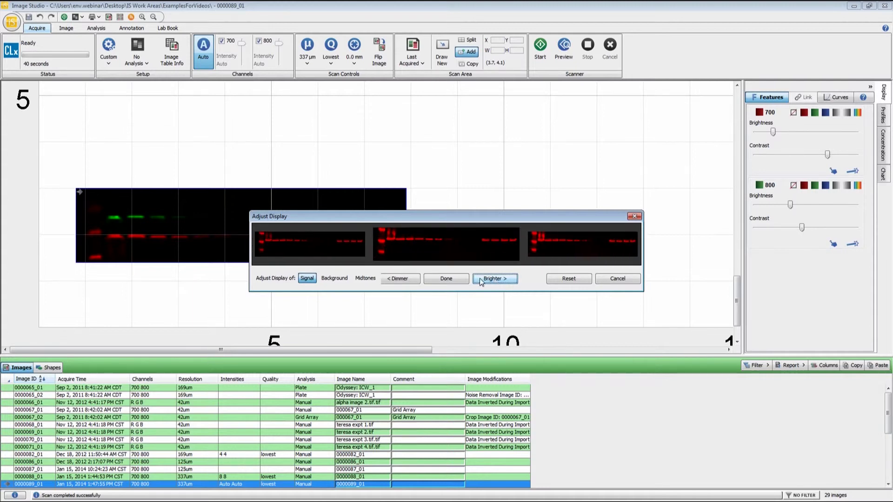
left_click(328, 277)
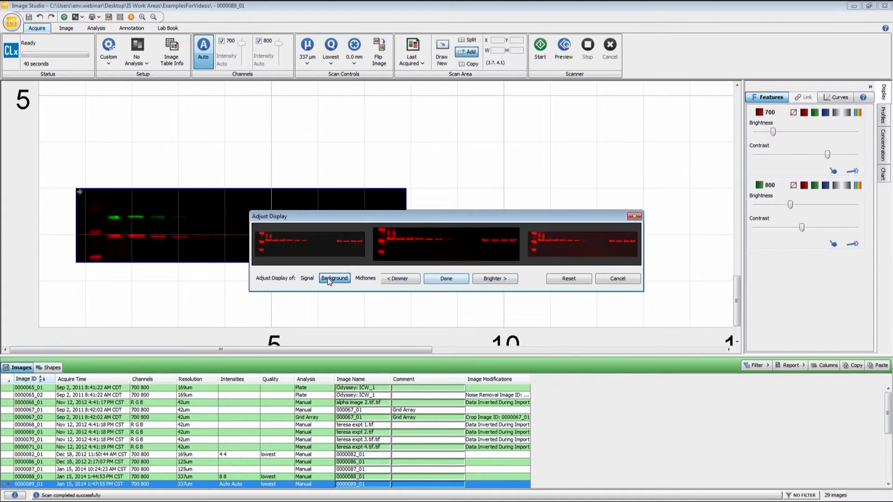
left_click(392, 278)
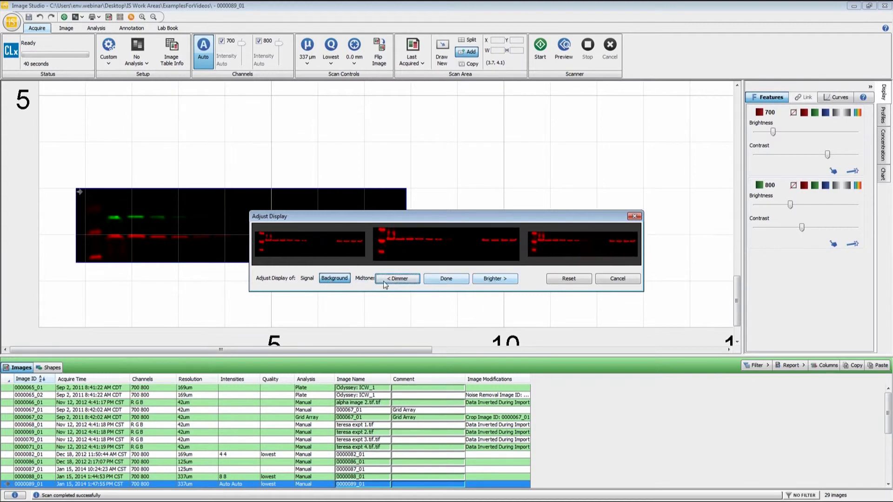
left_click(385, 281)
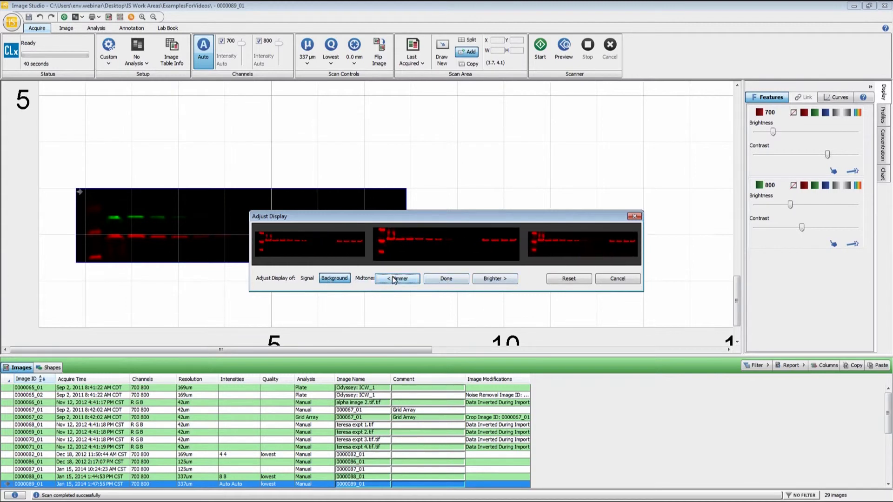
left_click(367, 278)
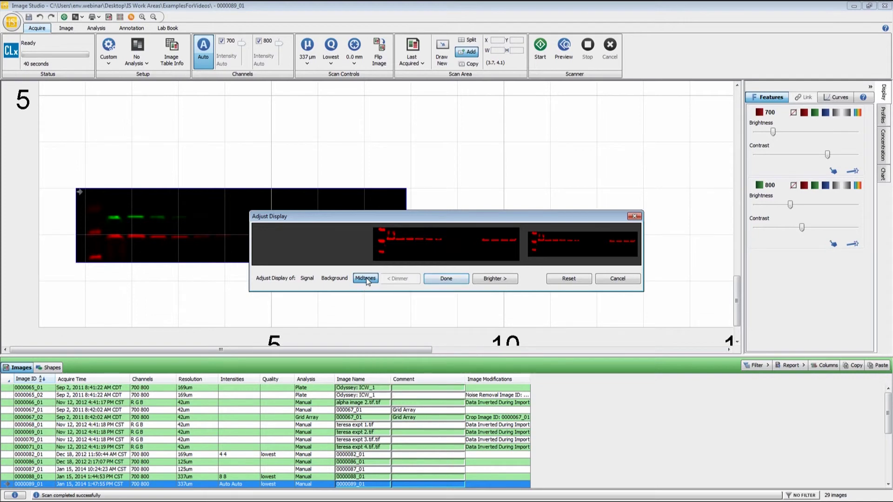
left_click(438, 280)
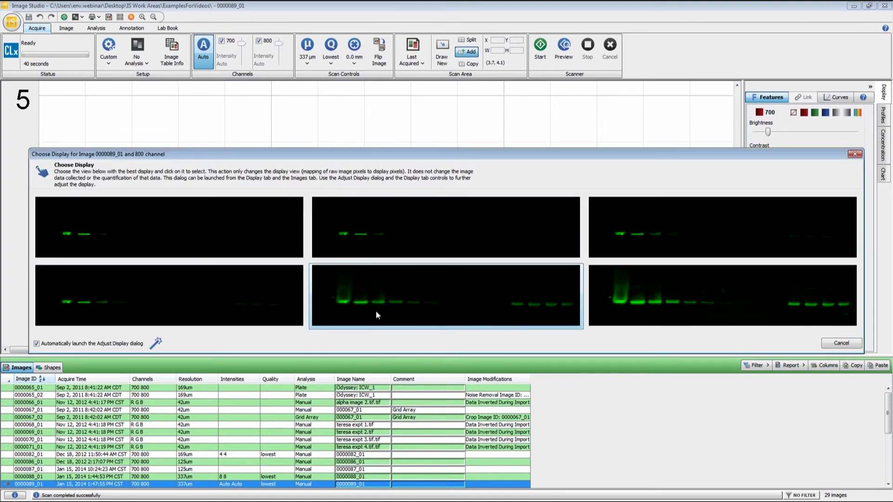
Choose the bottom-left rendering for the 800 channel and accept its display adjustment
left_click(178, 313)
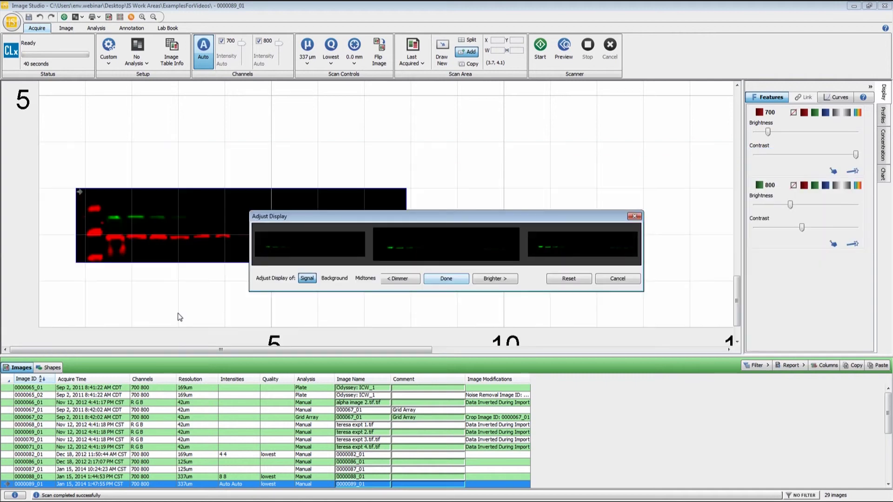
left_click(440, 281)
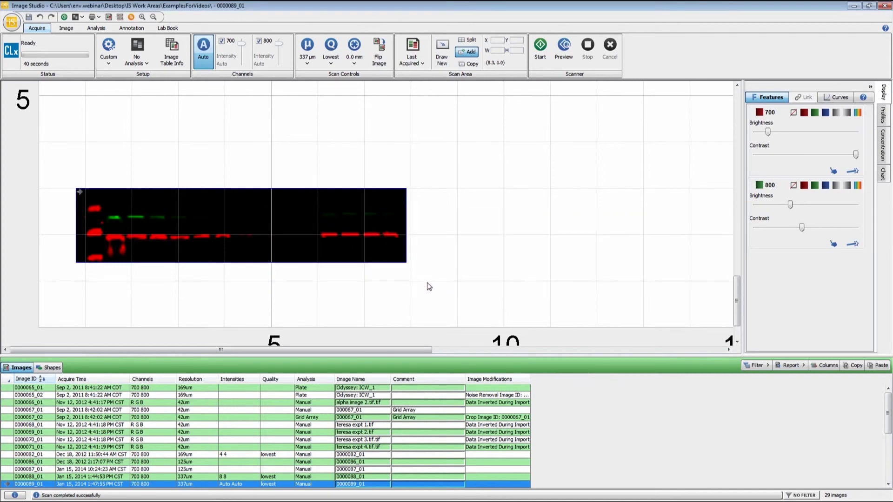
left_click(65, 29)
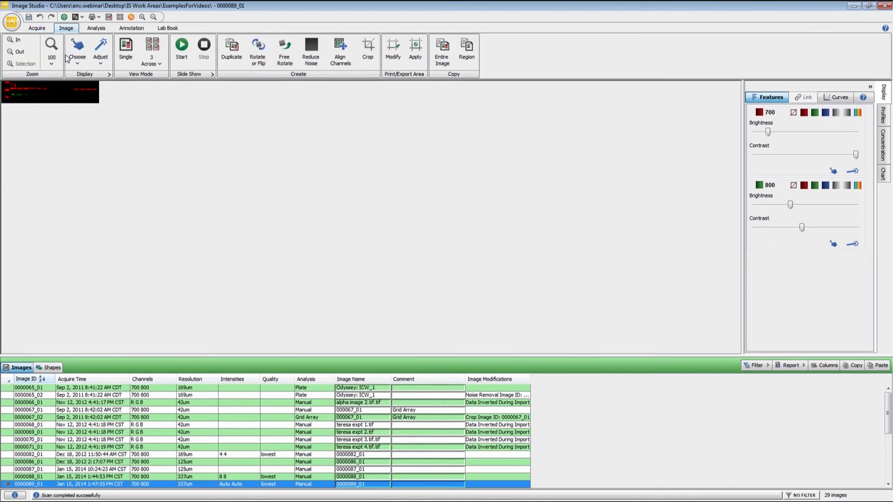
In Display Options, toggle the automatic Choose Display pop-up after scans and confirm
left_click(109, 75)
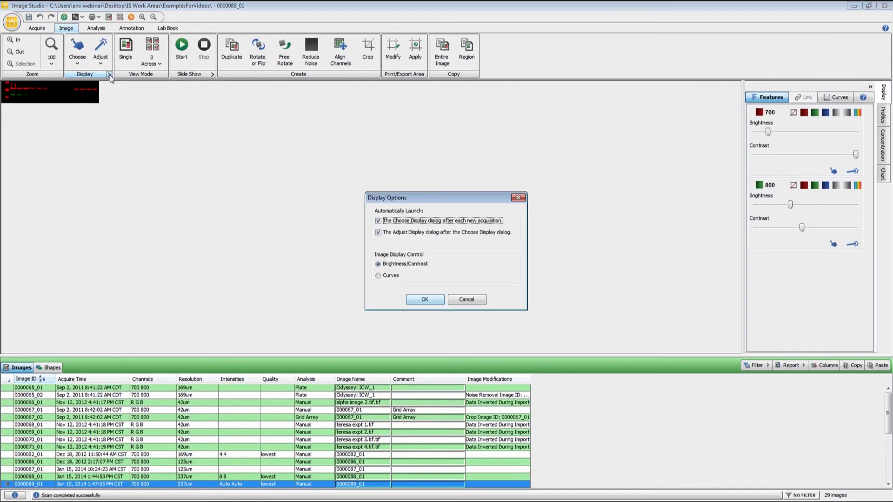
left_click(418, 221)
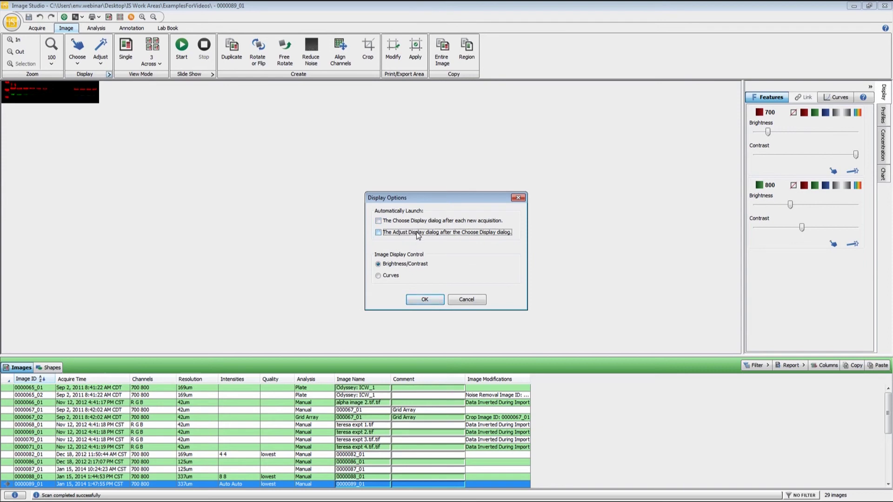
left_click(424, 299)
Return to the Acquire workspace showing image 0000089_01 with its 700 and 800 bands
left_click(40, 29)
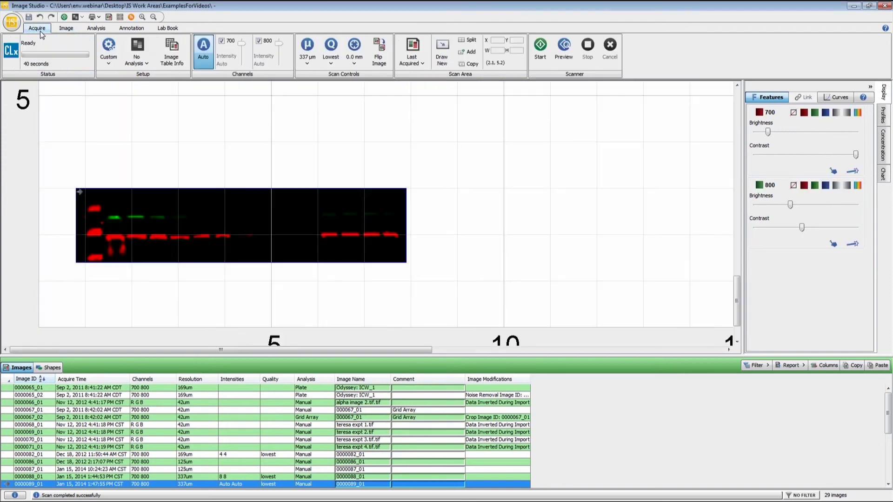